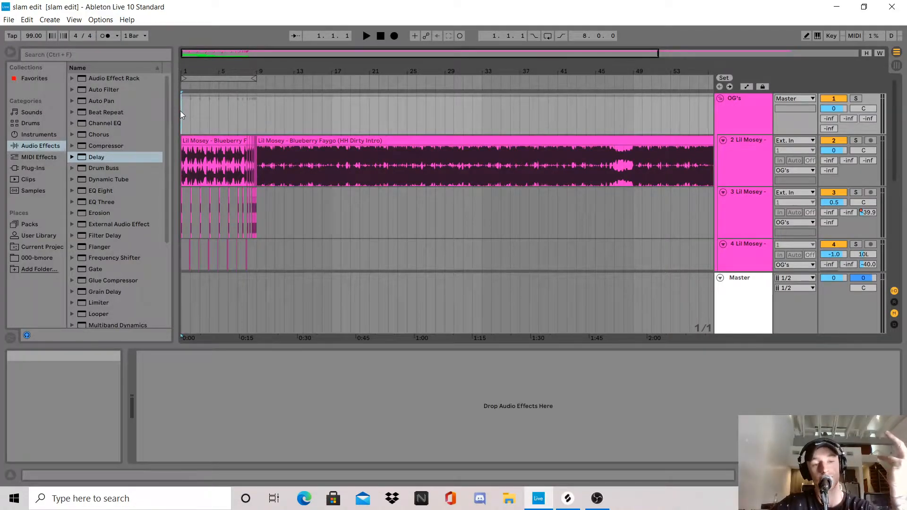
Step: Play the full intro from bar 1, and audition the stuttered clips from bar 8 with track 2 soloed
{"action": "key", "text": "space"}
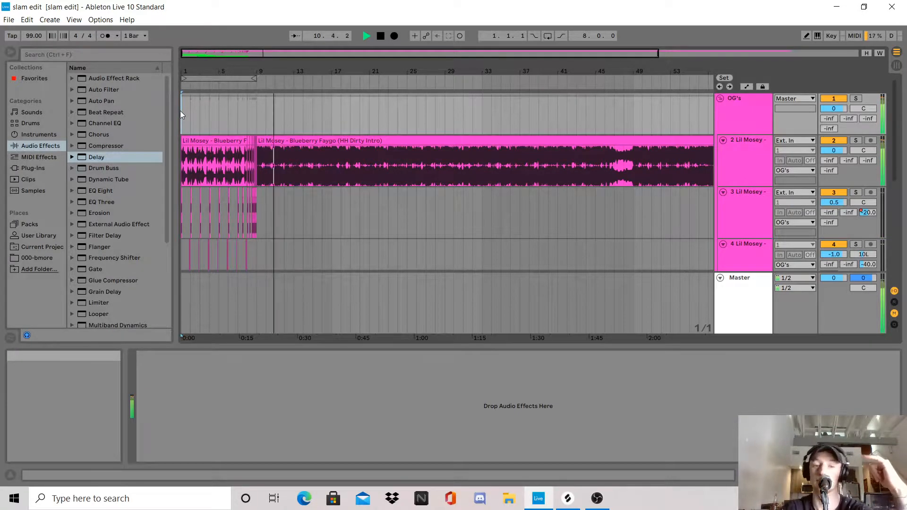
{"action": "key", "text": "space"}
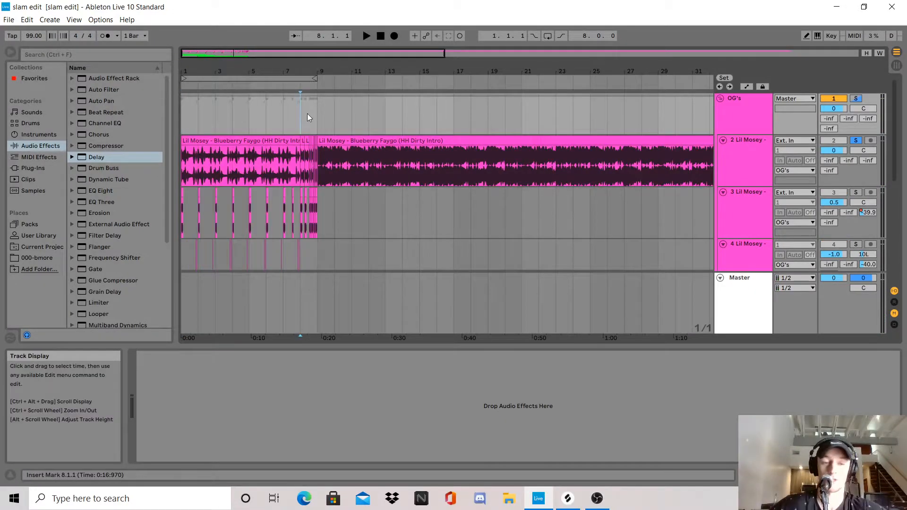
{"action": "left_click_drag", "start_coordinate": [200, 51], "coordinate": [212, 118]}
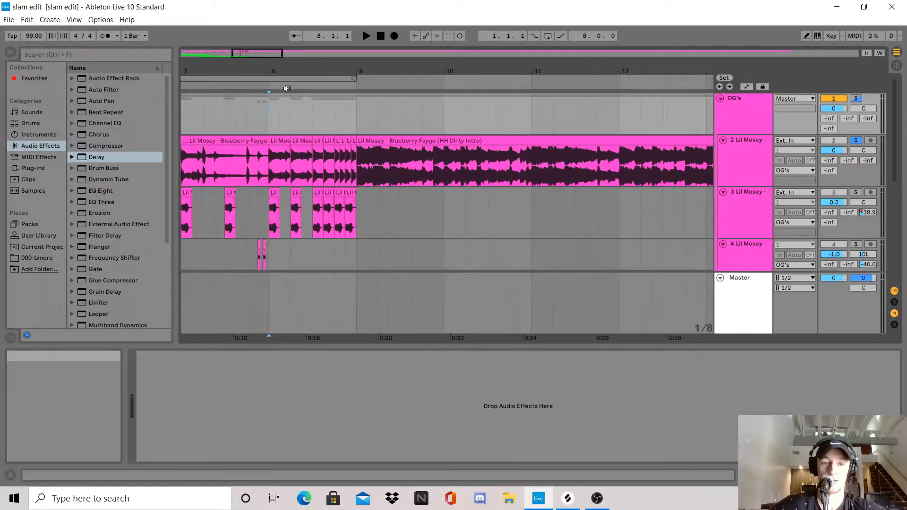
{"action": "left_click", "coordinate": [236, 166]}
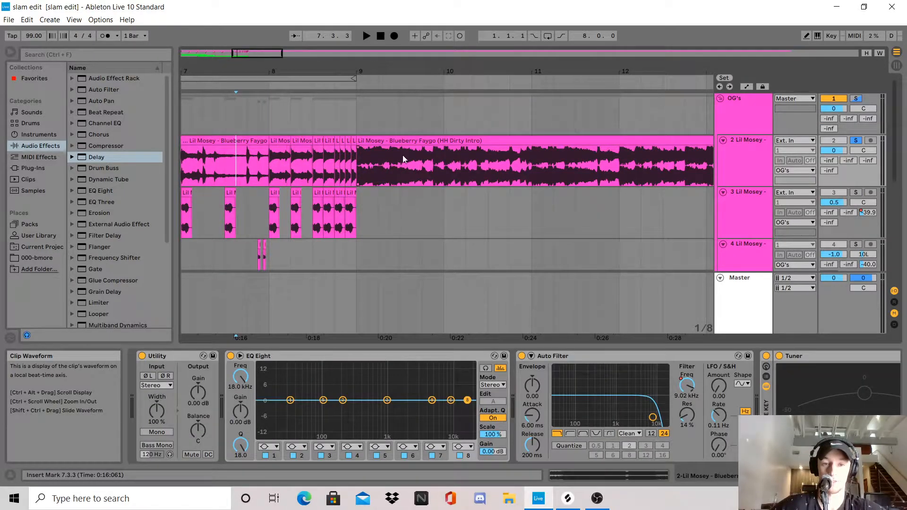
{"action": "left_click", "coordinate": [274, 165]}
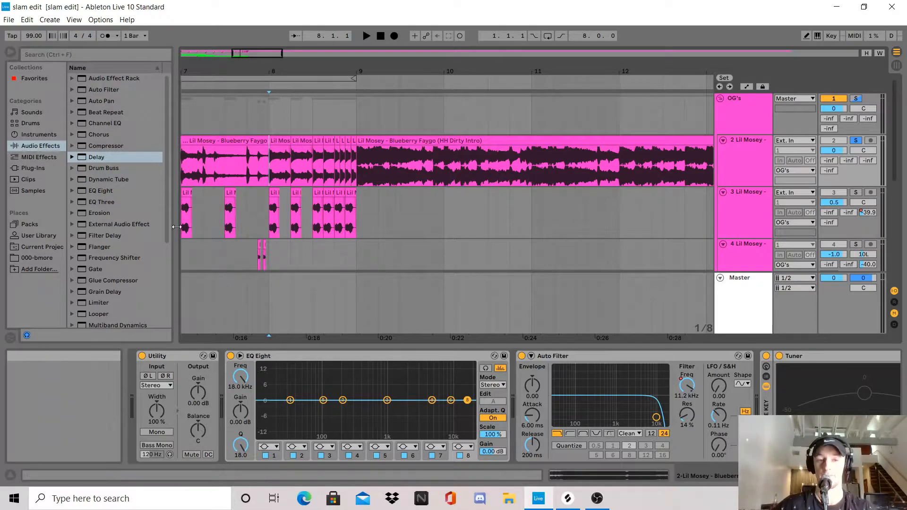
{"action": "key", "text": "space"}
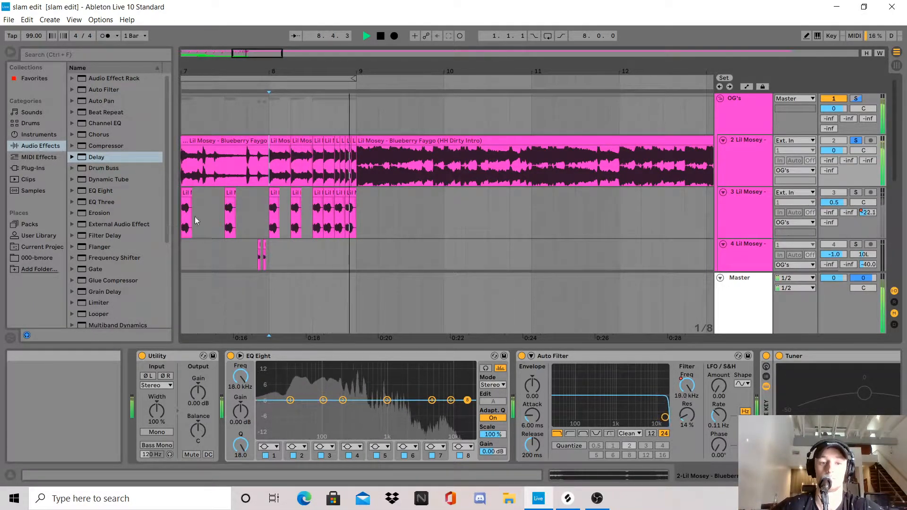
{"action": "key", "text": "space"}
Step: Display the Auto Filter frequency automation on track 2 across the intro
{"action": "left_click_drag", "start_coordinate": [259, 52], "coordinate": [200, 51]}
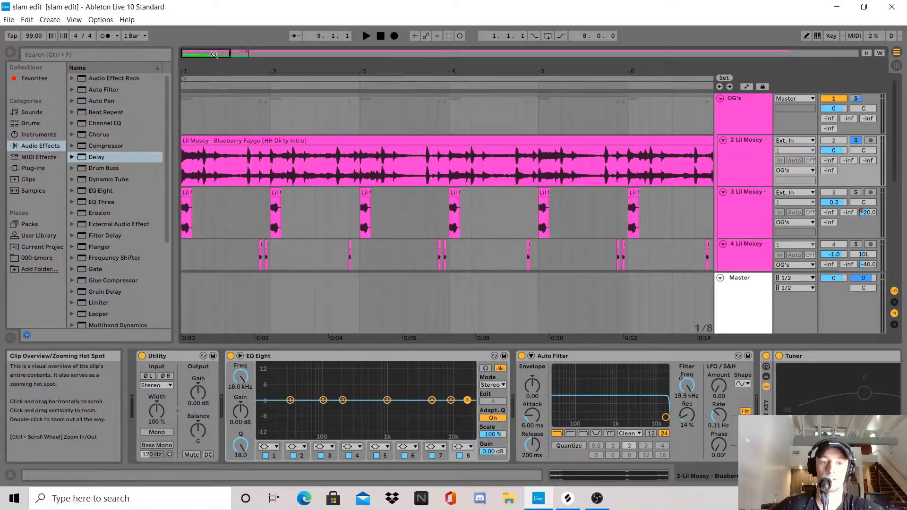
{"action": "left_click_drag", "start_coordinate": [218, 53], "coordinate": [241, 54]}
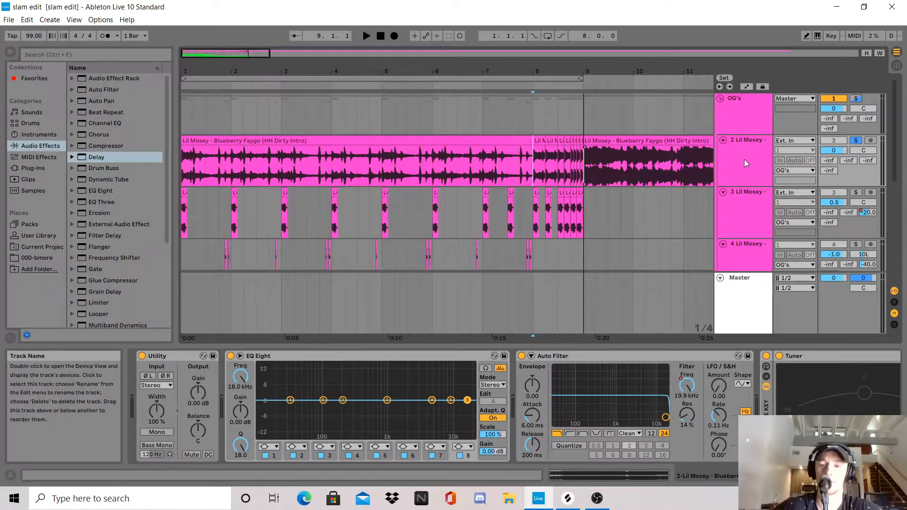
{"action": "right_click", "coordinate": [687, 388]}
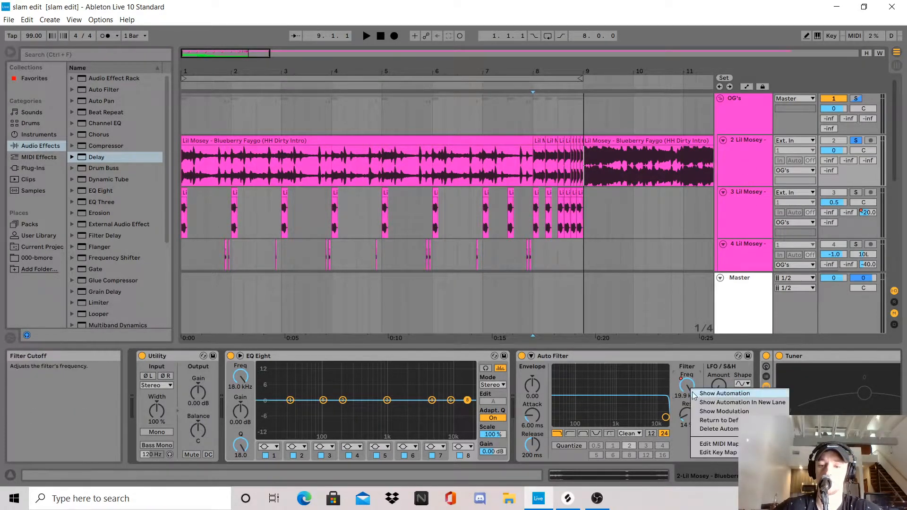
{"action": "key", "text": "Escape"}
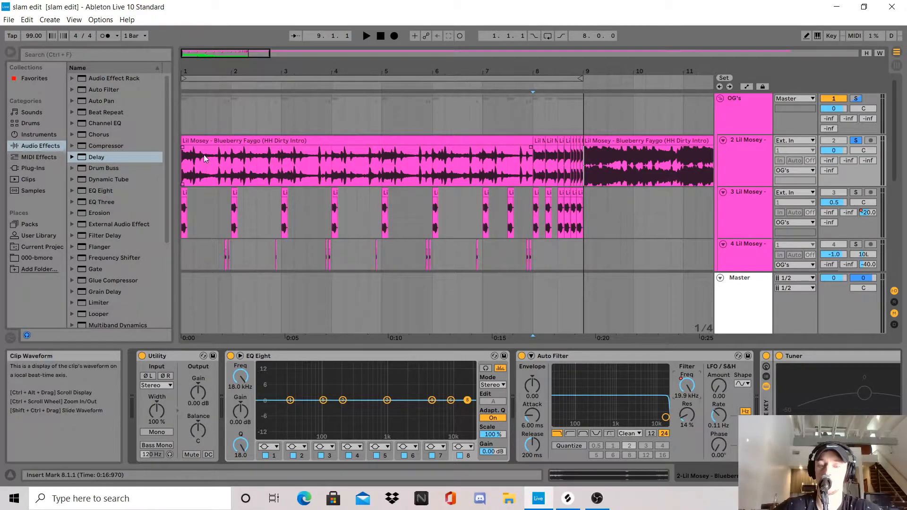
{"action": "left_click", "coordinate": [206, 175]}
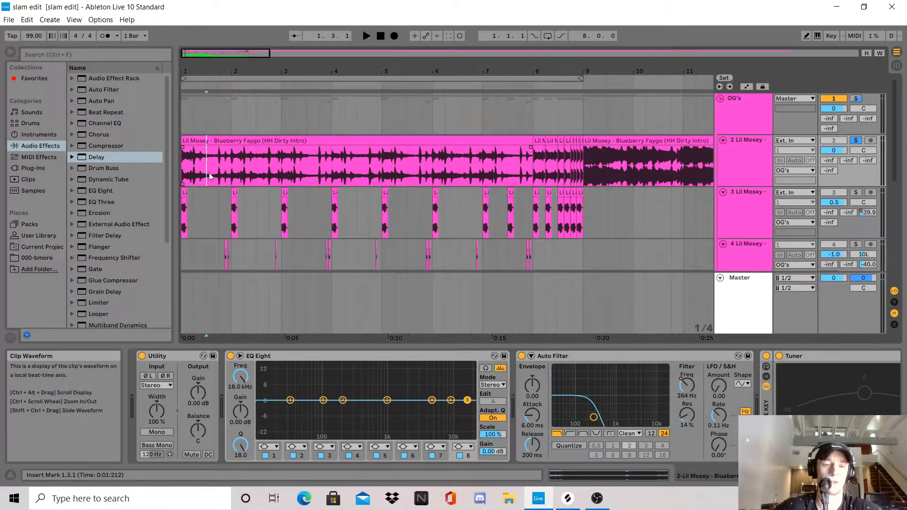
{"action": "right_click", "coordinate": [693, 385]}
{"action": "left_click", "coordinate": [727, 389]}
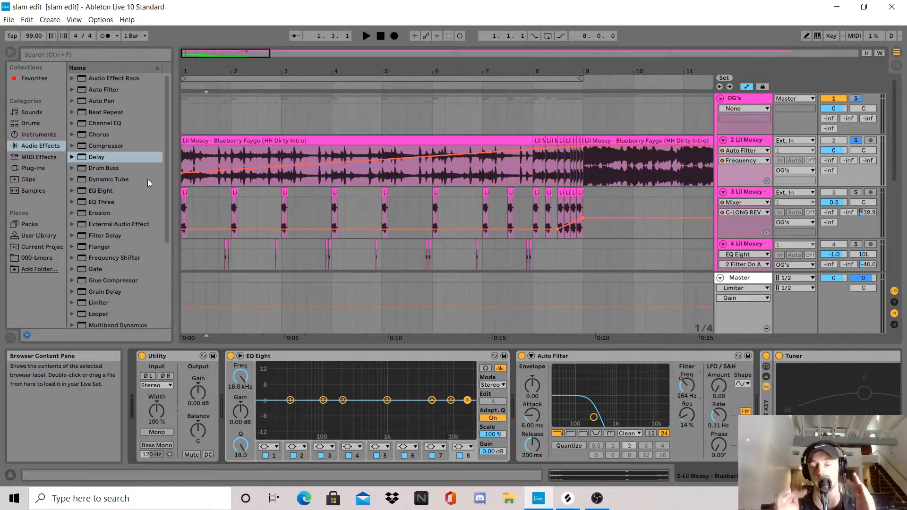
Step: Play the soloed track 2 from bar 1 to hear the filter sweep
{"action": "left_click", "coordinate": [184, 159]}
{"action": "key", "text": "space"}
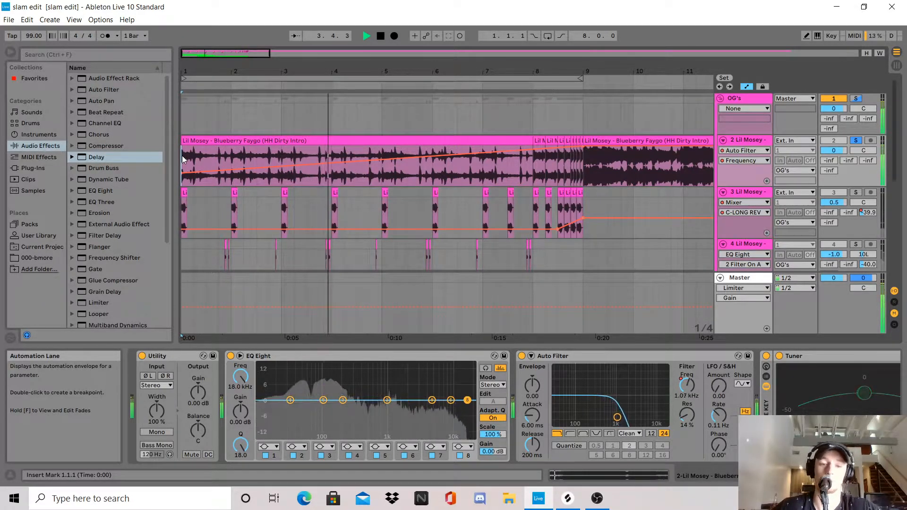
{"action": "key", "text": "space"}
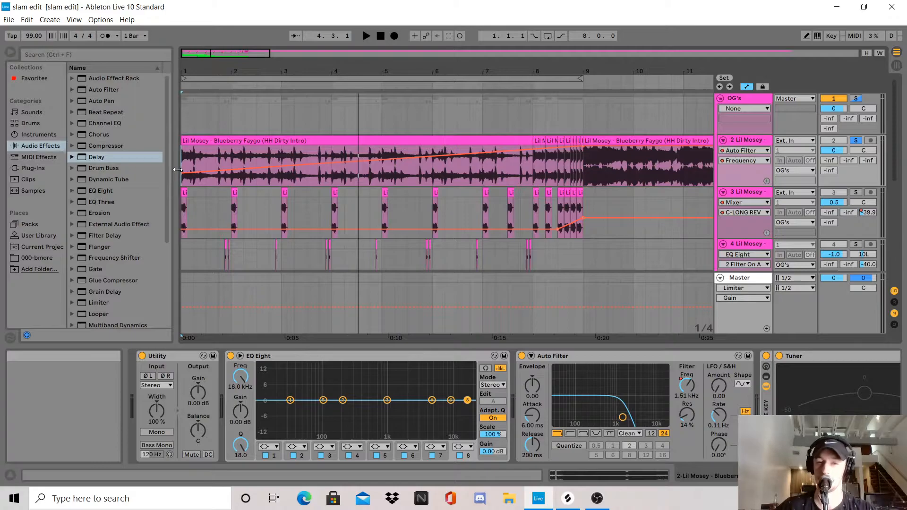
Step: Display track 3's effects and play the track soloed from bar 1
{"action": "left_click", "coordinate": [183, 213]}
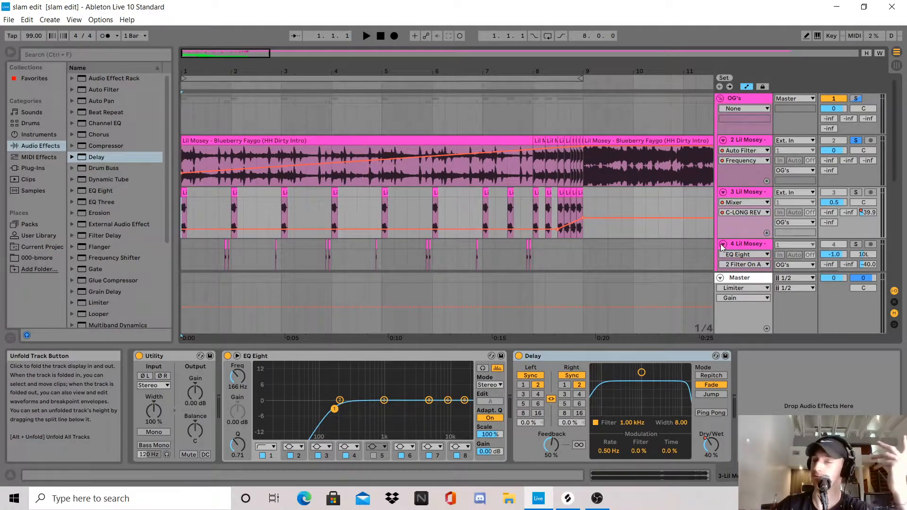
{"action": "left_click", "coordinate": [191, 212]}
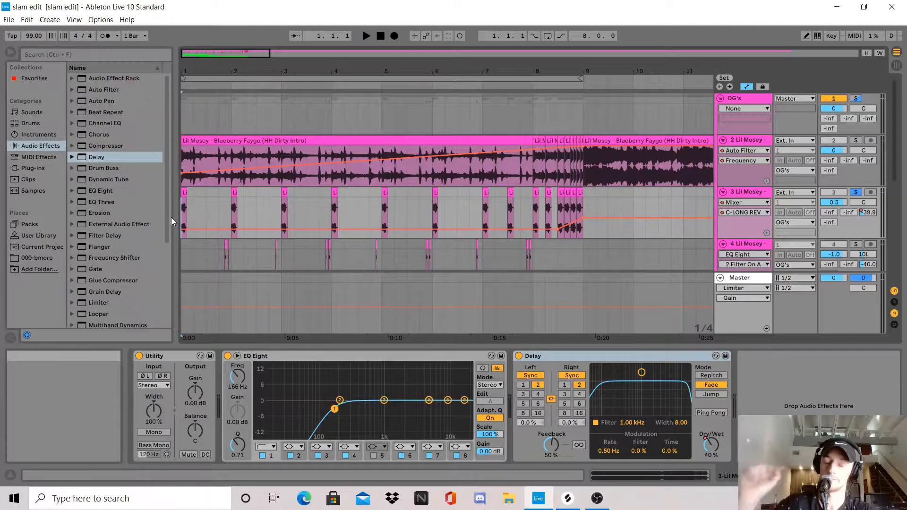
{"action": "key", "text": "space"}
{"action": "key", "text": "space"}
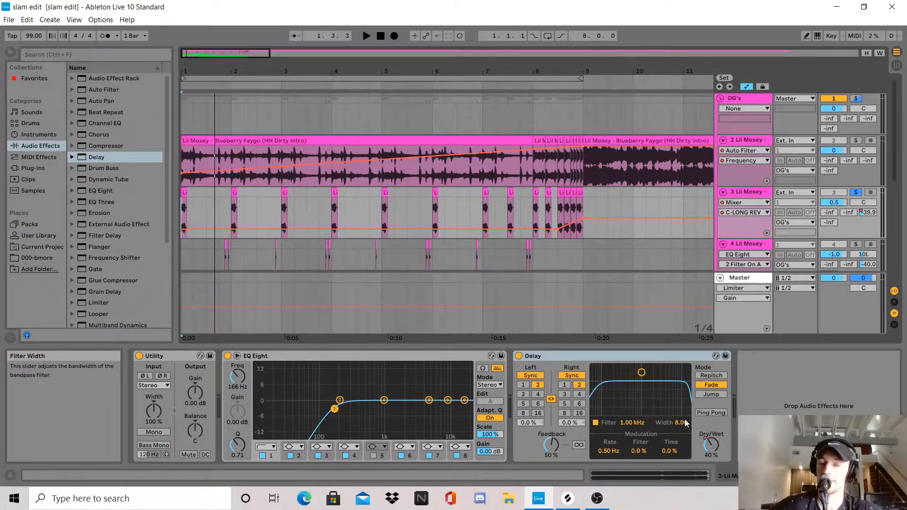
Step: Display the Delay's Dry/Wet automation on track 3 and place the insert marker at bar 8
{"action": "left_click_drag", "start_coordinate": [687, 422], "coordinate": [686, 439]}
{"action": "left_click_drag", "start_coordinate": [681, 422], "coordinate": [677, 419]}
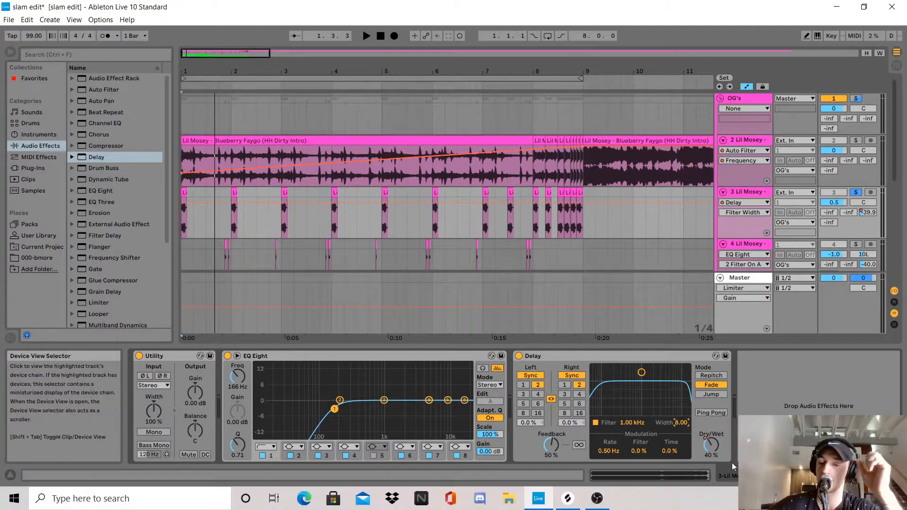
{"action": "right_click", "coordinate": [699, 441]}
{"action": "left_click", "coordinate": [723, 359]}
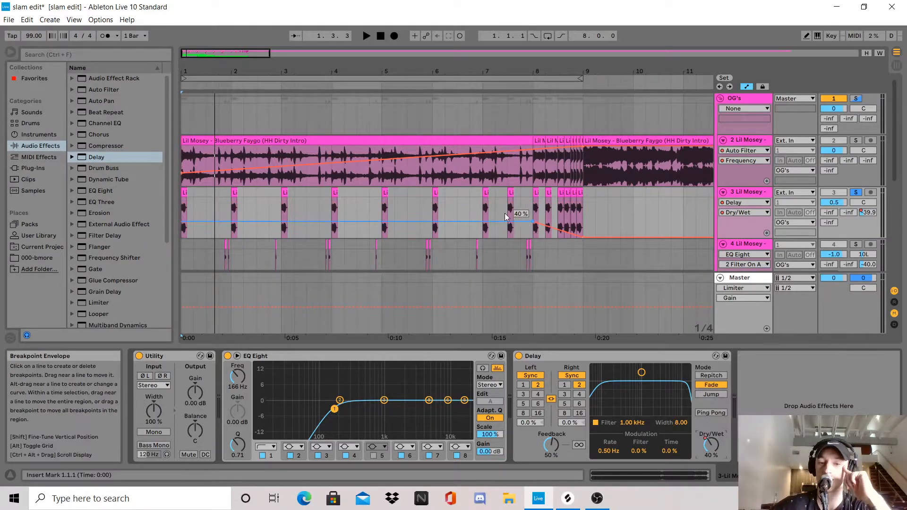
{"action": "left_click", "coordinate": [469, 209]}
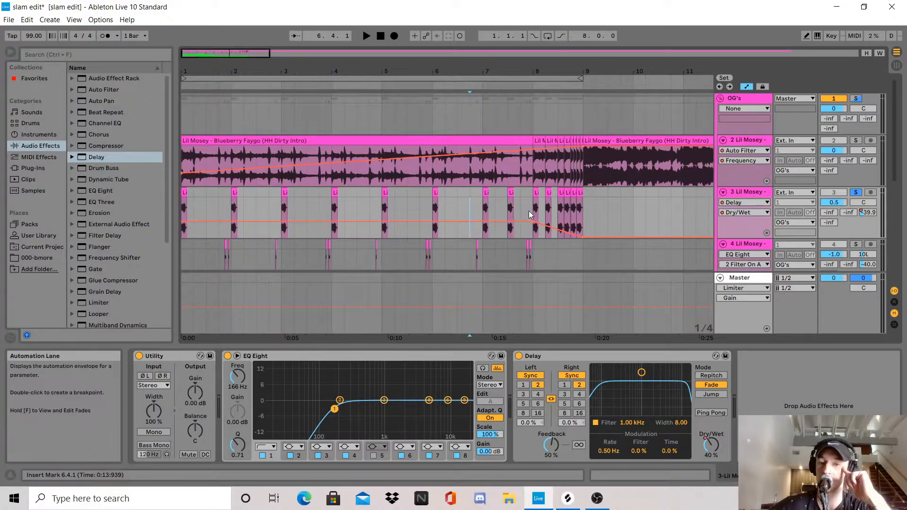
{"action": "left_click", "coordinate": [529, 211]}
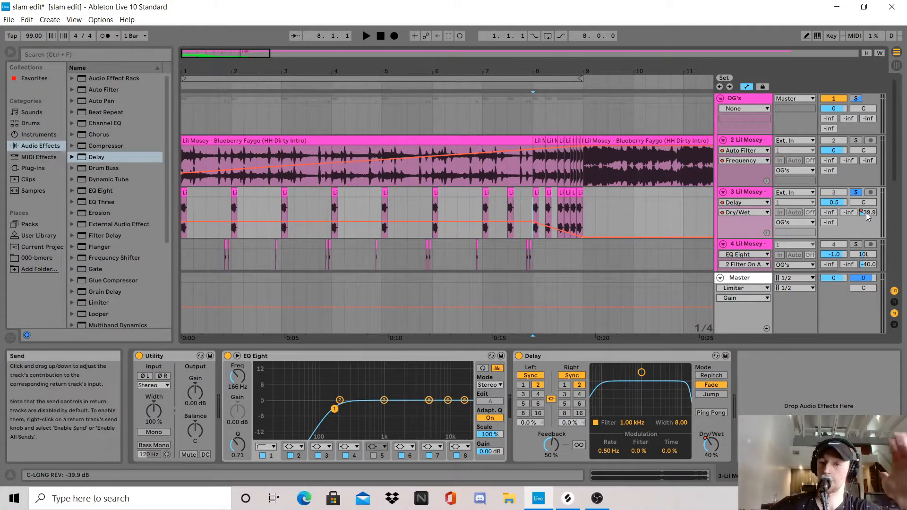
Step: Show the C LONG REV return's devices and track 3's automation of the send feeding it
{"action": "left_click", "coordinate": [895, 302]}
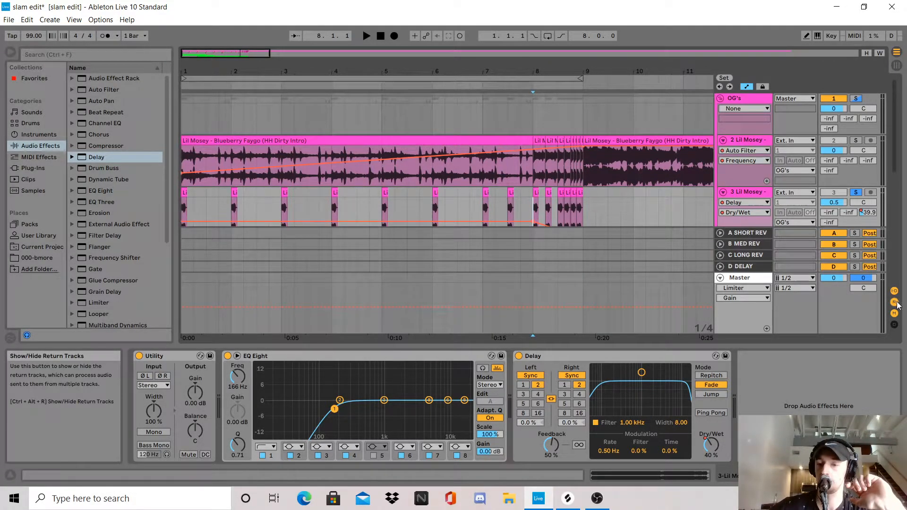
{"action": "left_click", "coordinate": [749, 256]}
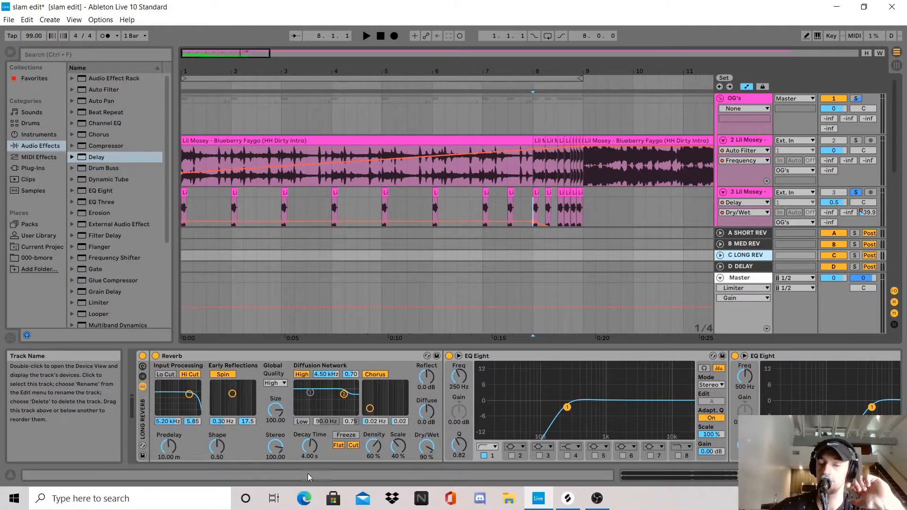
{"action": "right_click", "coordinate": [867, 216]}
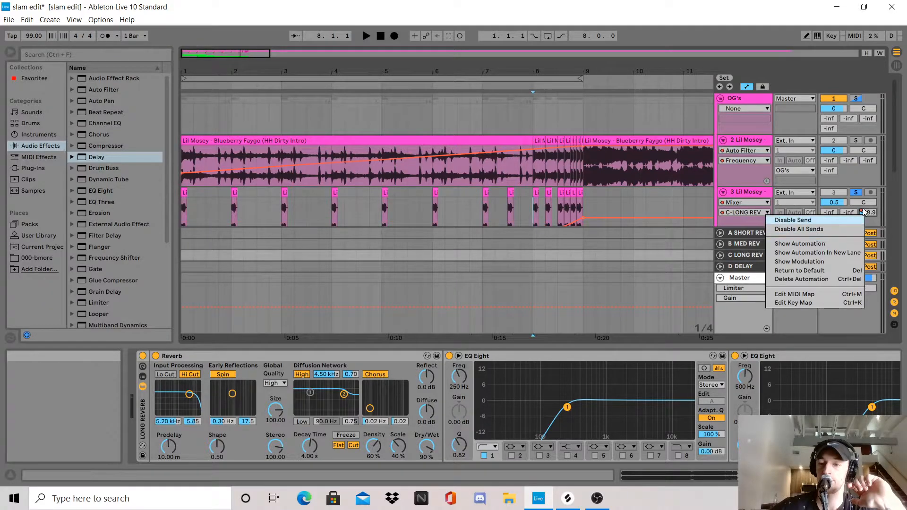
{"action": "left_click", "coordinate": [872, 222]}
{"action": "right_click", "coordinate": [869, 213]}
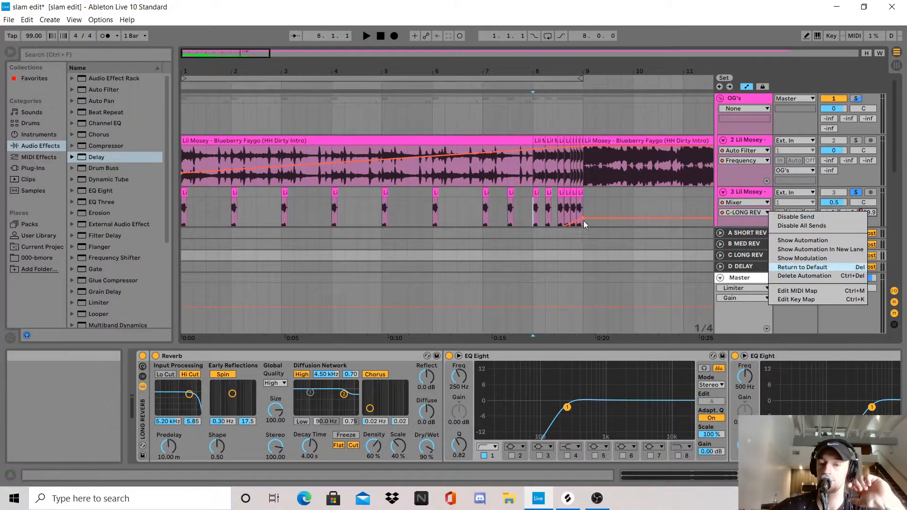
{"action": "left_click", "coordinate": [602, 196]}
{"action": "scroll", "coordinate": [602, 194], "scroll_direction": "down", "scroll_amount": 2}
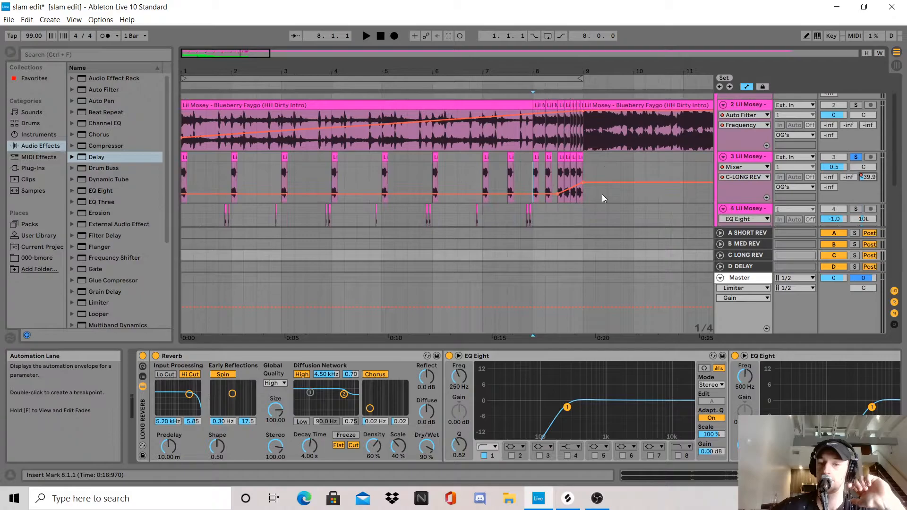
Step: Play the soloed track 3 from bar 8 to hear the delay and long reverb automation
{"action": "left_click", "coordinate": [554, 181]}
{"action": "left_click", "coordinate": [524, 173]}
{"action": "key", "text": "space"}
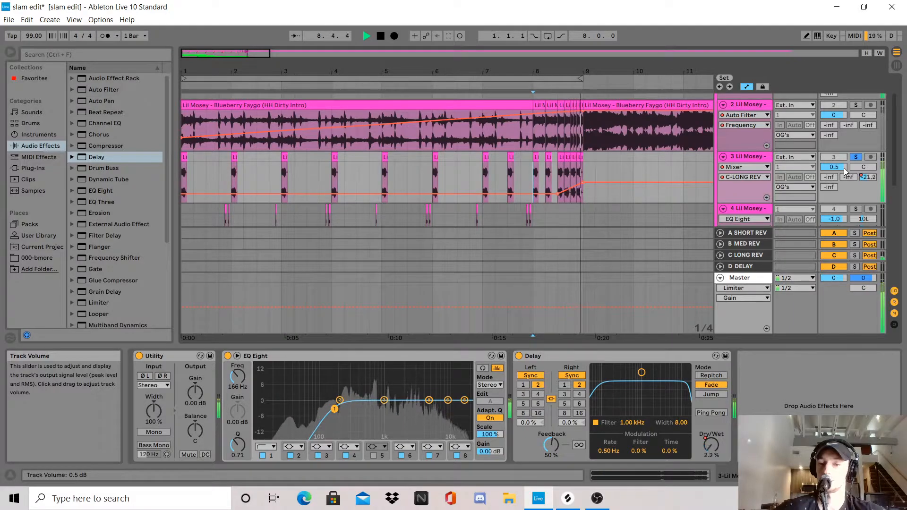
{"action": "key", "text": "space"}
Step: Select track 4 and set its panning to 10L
{"action": "left_click", "coordinate": [378, 176]}
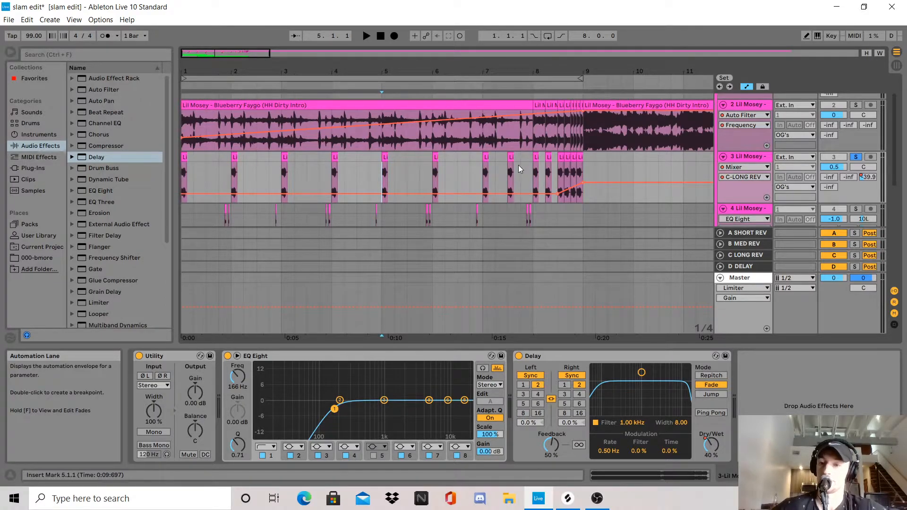
{"action": "scroll", "coordinate": [518, 166], "scroll_direction": "down", "scroll_amount": 3}
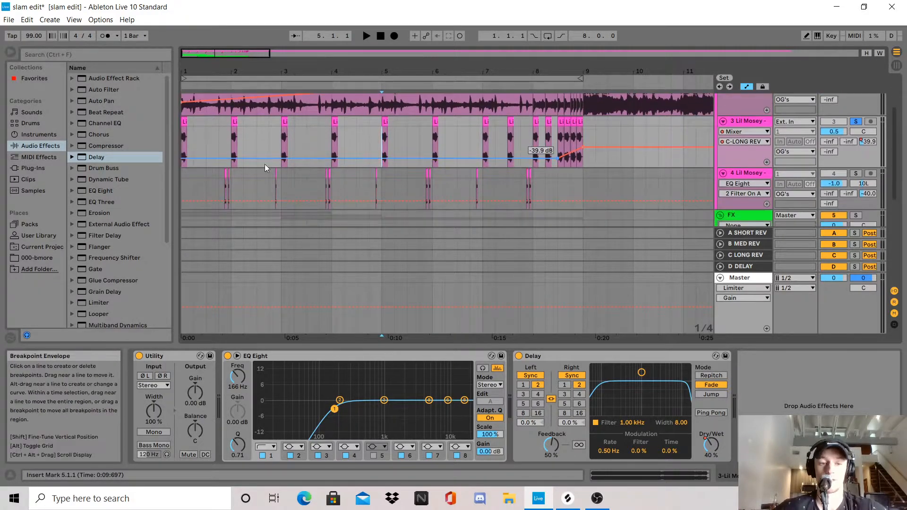
{"action": "left_click", "coordinate": [220, 183]}
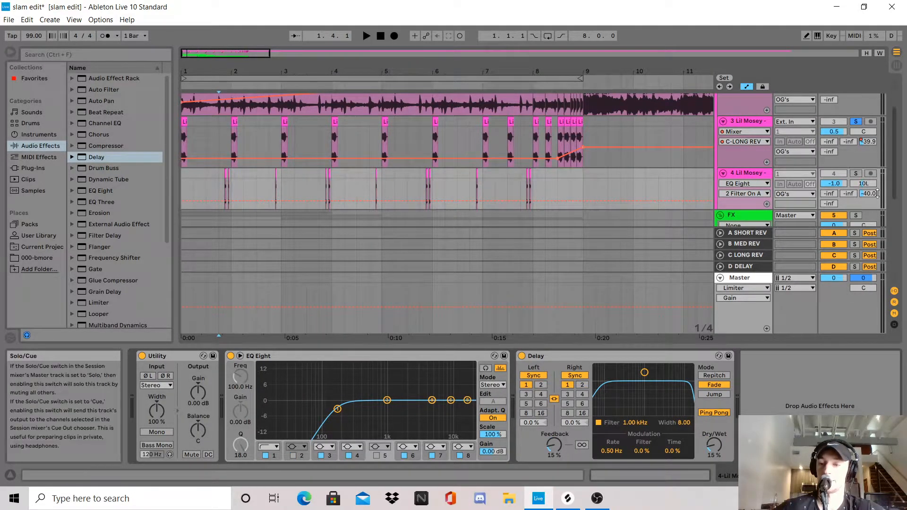
{"action": "left_click", "coordinate": [854, 182]}
{"action": "left_click", "coordinate": [866, 183]}
{"action": "type", "text": "-10"}
{"action": "key", "text": "Return"}
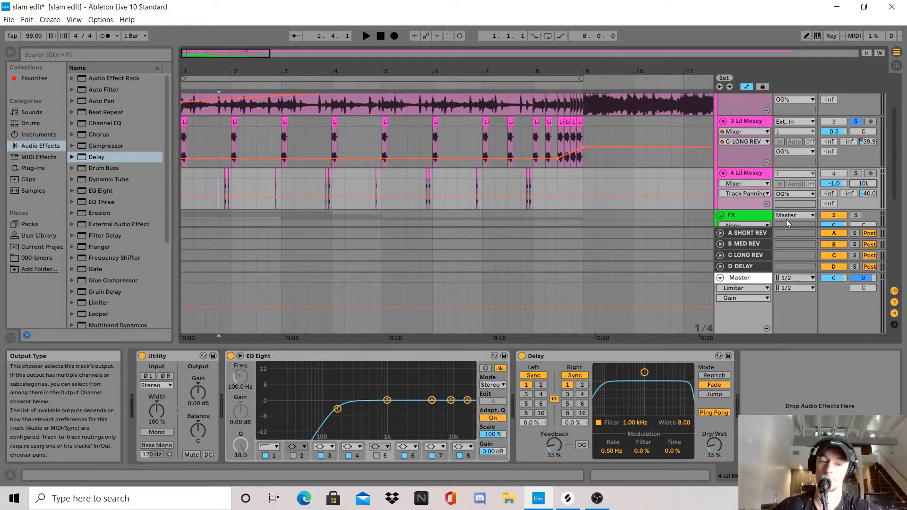
Step: Solo track 4, audition it from beat 4 of bar 1, and return the insert marker to bar 1
{"action": "left_click", "coordinate": [856, 174]}
{"action": "key", "text": "space"}
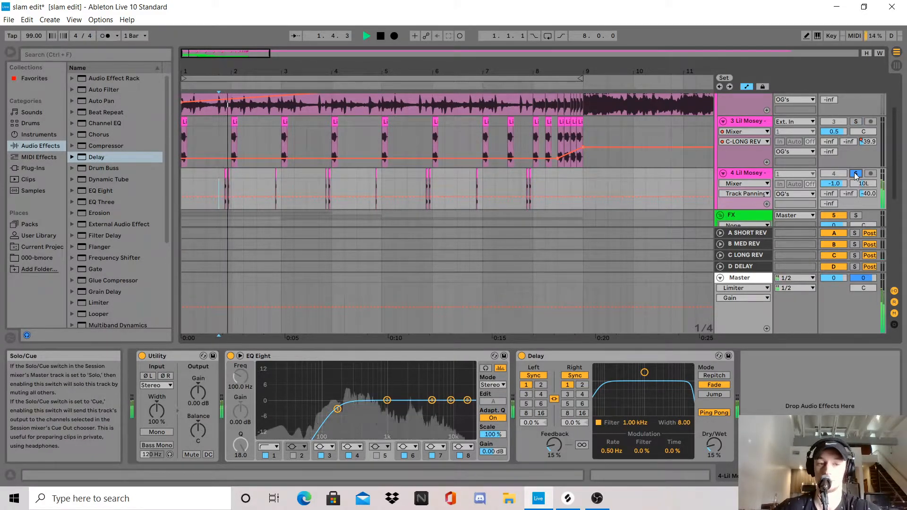
{"action": "key", "text": "space"}
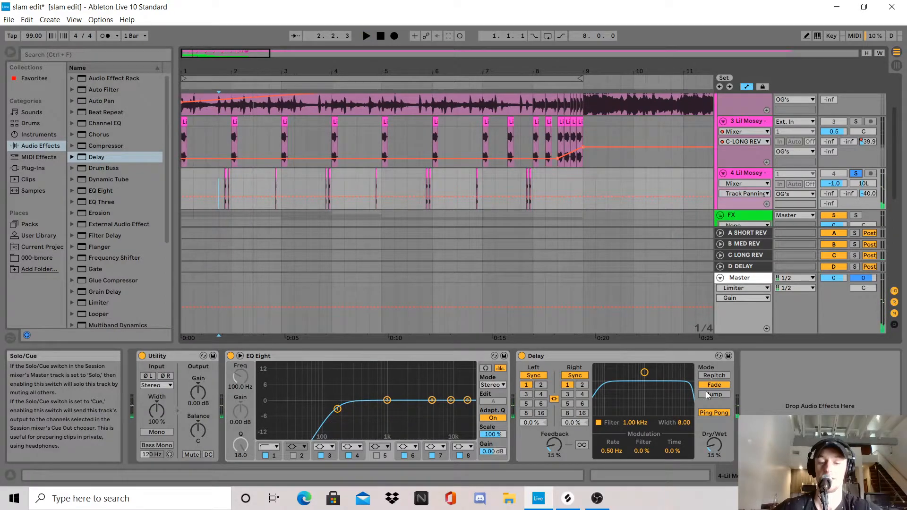
{"action": "left_click", "coordinate": [567, 386]}
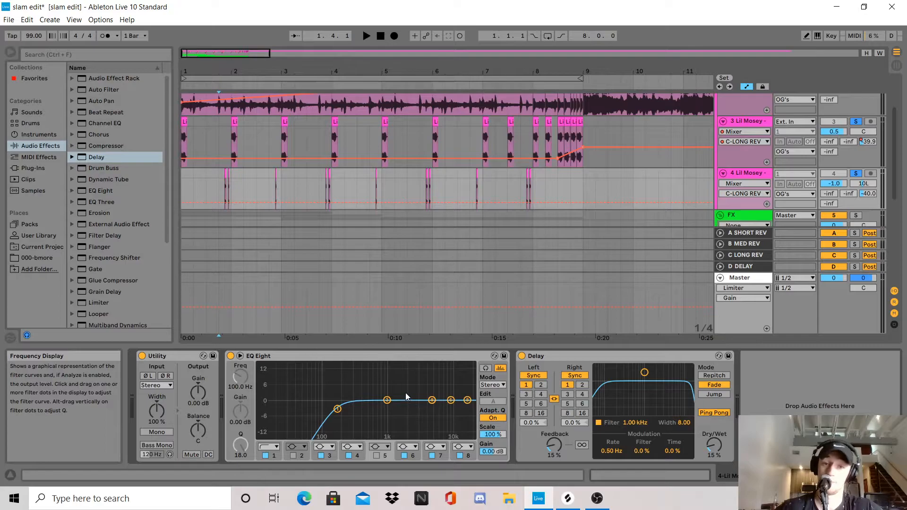
{"action": "left_click", "coordinate": [183, 180]}
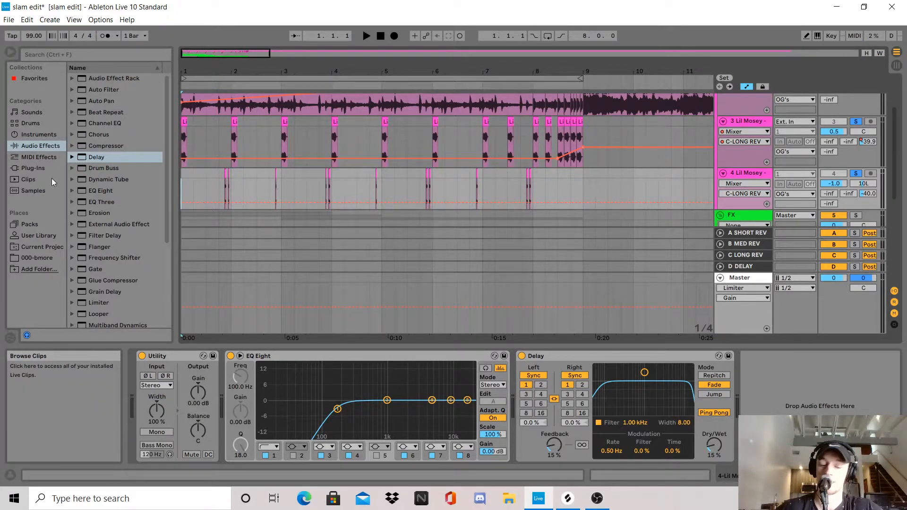
Step: Audition the soloed tracks 3 and 4 together from bar 1
{"action": "key", "text": "space"}
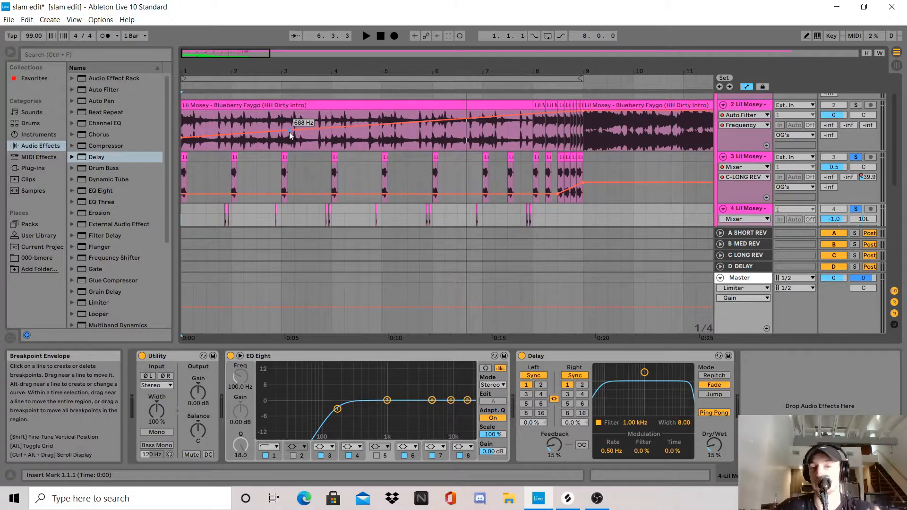
Step: Solo track 6 with the splash riser clip and audition it from bar 1
{"action": "scroll", "coordinate": [286, 147], "scroll_direction": "down", "scroll_amount": 3}
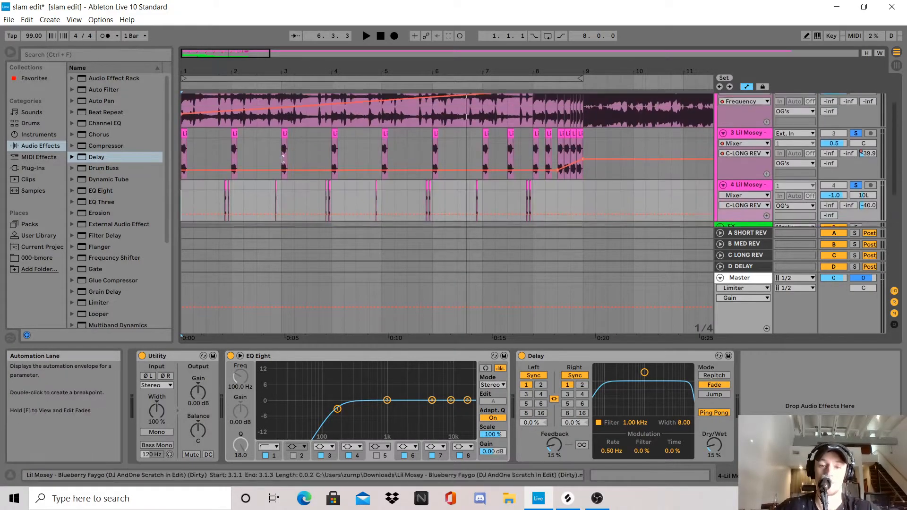
{"action": "scroll", "coordinate": [282, 158], "scroll_direction": "down", "scroll_amount": 5}
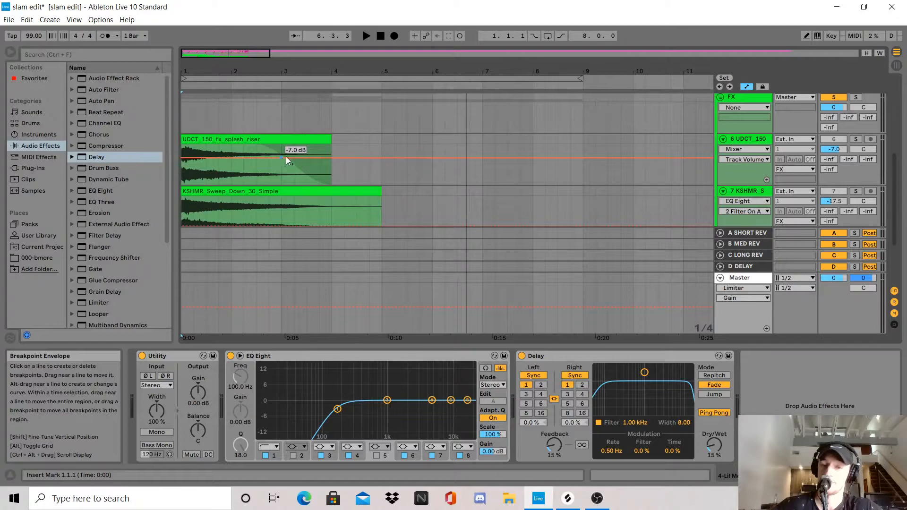
{"action": "scroll", "coordinate": [253, 169], "scroll_direction": "down", "scroll_amount": 1}
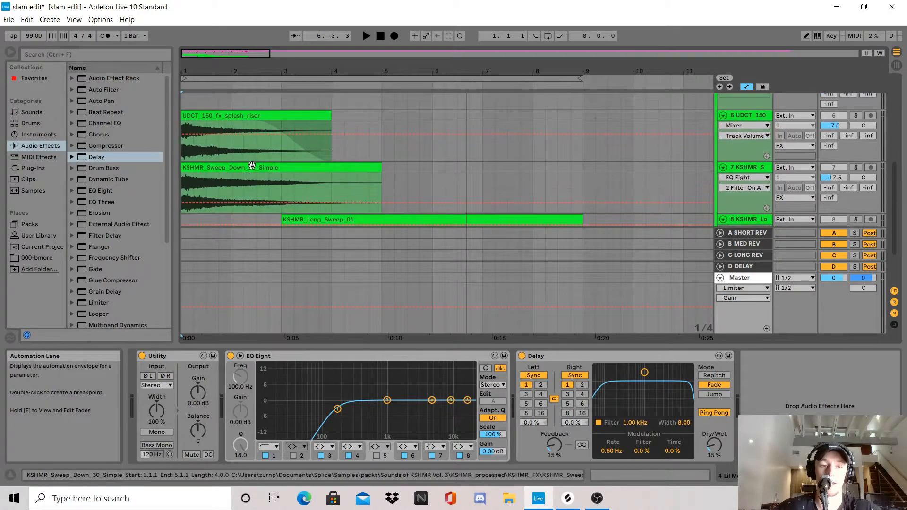
{"action": "left_click", "coordinate": [184, 147]}
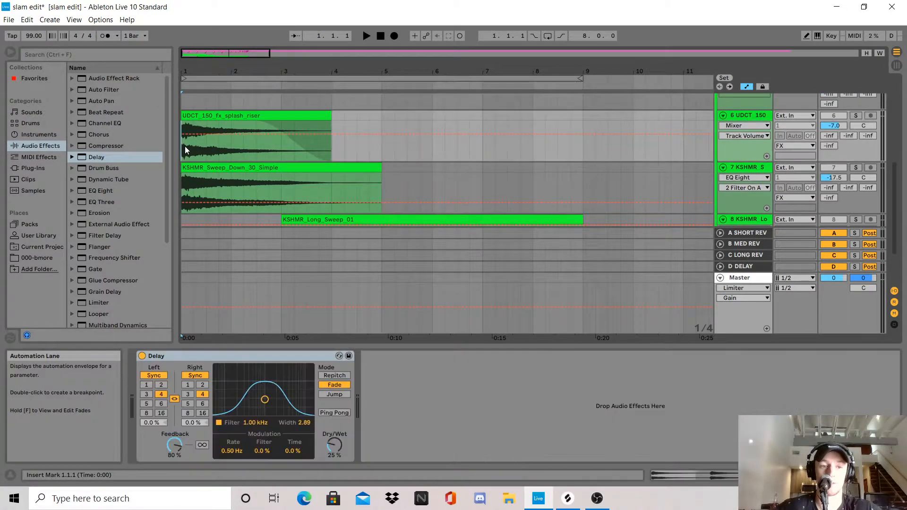
{"action": "left_click", "coordinate": [856, 115]}
{"action": "key", "text": "space"}
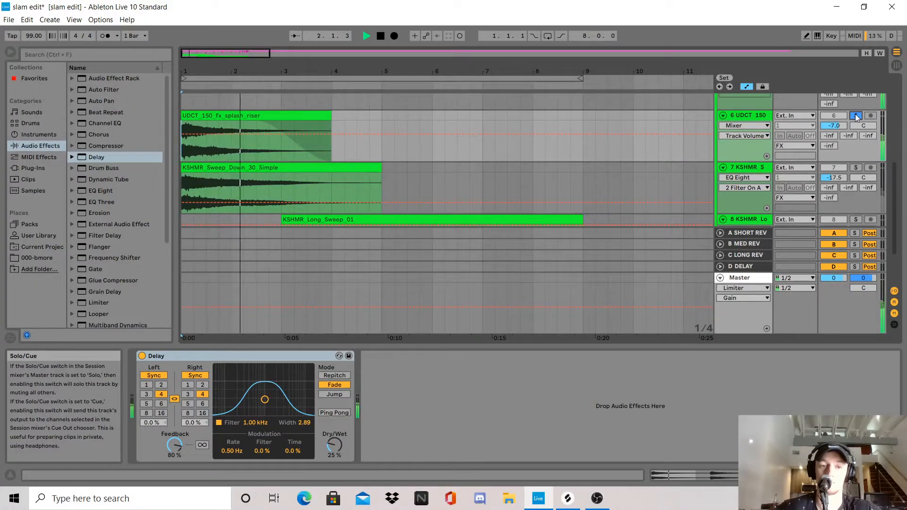
{"action": "key", "text": "space"}
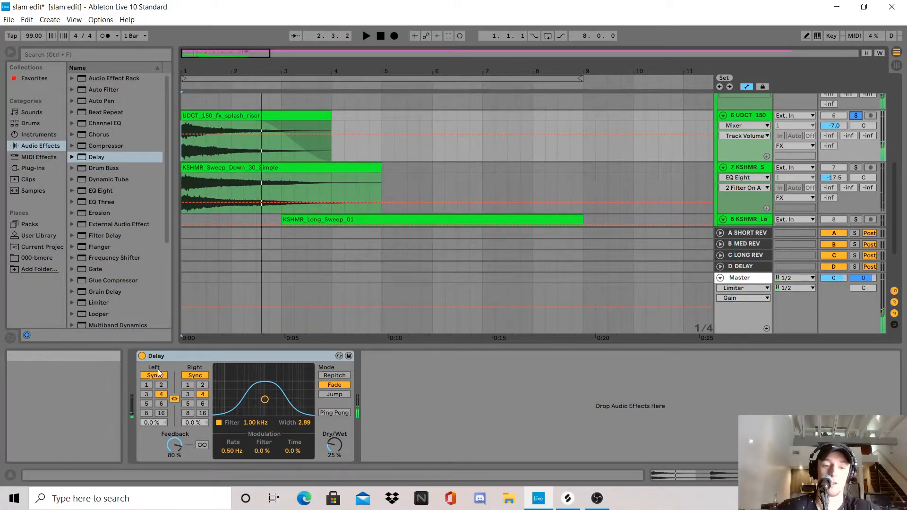
Step: Try narrowing the filter width of track 6's Delay to about 2.49
{"action": "left_click", "coordinate": [151, 357]}
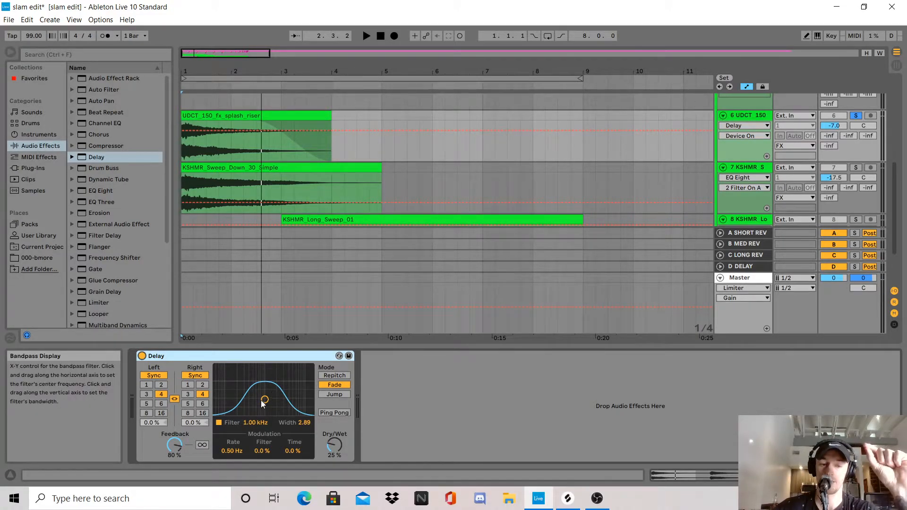
{"action": "left_click_drag", "start_coordinate": [266, 400], "coordinate": [265, 398]}
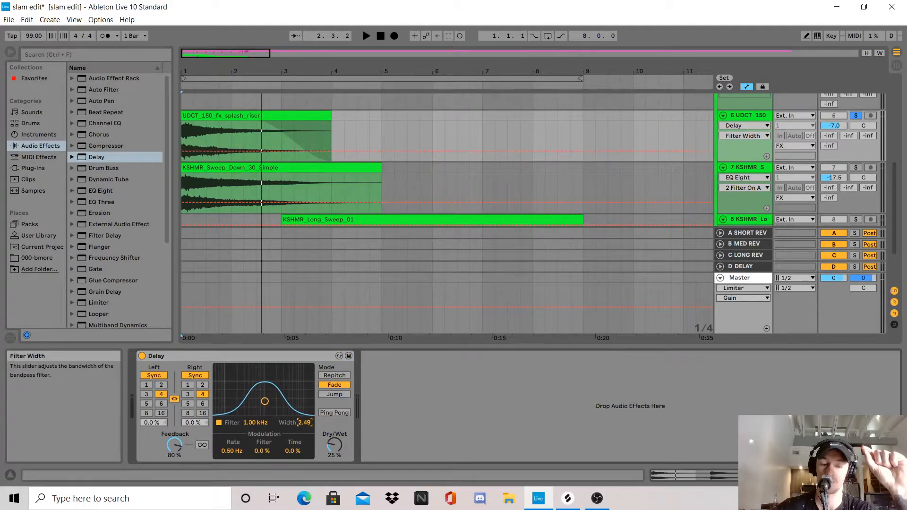
Step: Play the splash riser with its Delay switched off, re-enable the Delay and replay from bar 1 to compare
{"action": "scroll", "coordinate": [305, 427], "scroll_direction": "up", "scroll_amount": 4}
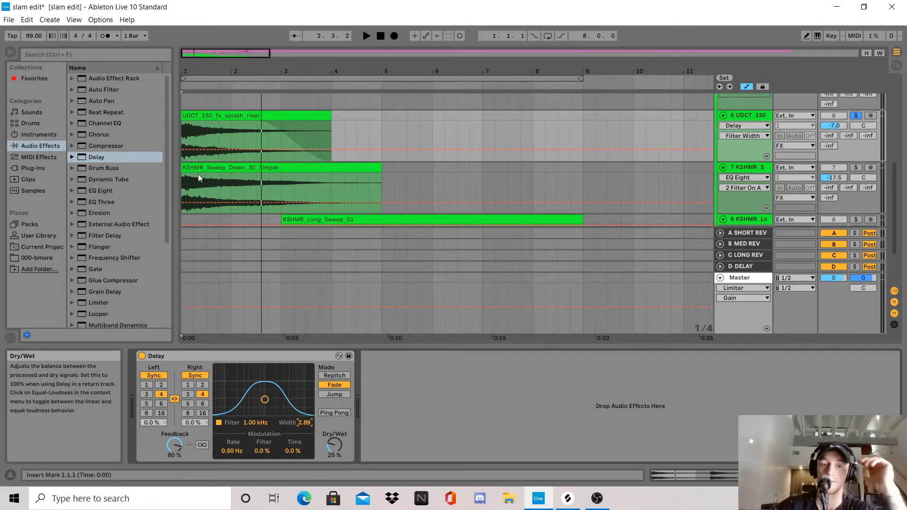
{"action": "scroll", "coordinate": [236, 155], "scroll_direction": "down", "scroll_amount": 1}
{"action": "scroll", "coordinate": [236, 155], "scroll_direction": "up", "scroll_amount": 3}
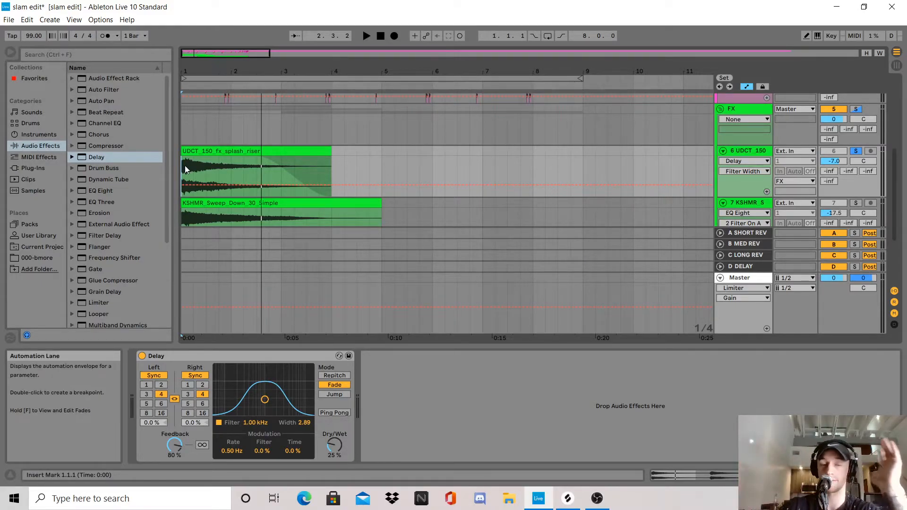
{"action": "left_click", "coordinate": [142, 356]}
{"action": "key", "text": "space"}
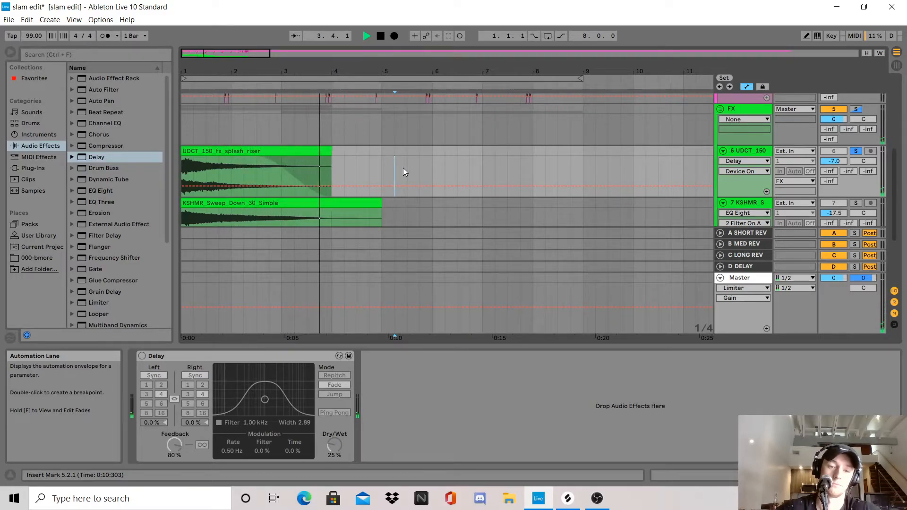
{"action": "left_click", "coordinate": [143, 356]}
{"action": "left_click", "coordinate": [183, 181]}
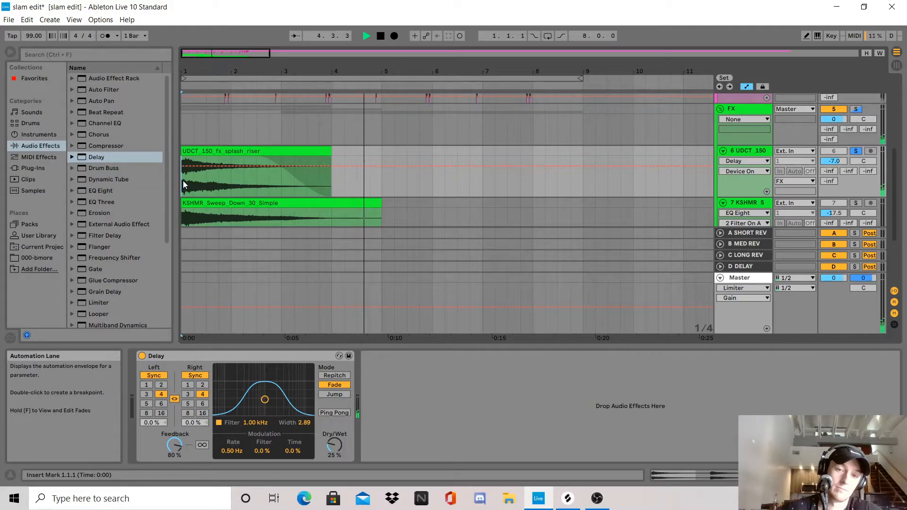
{"action": "key", "text": "space"}
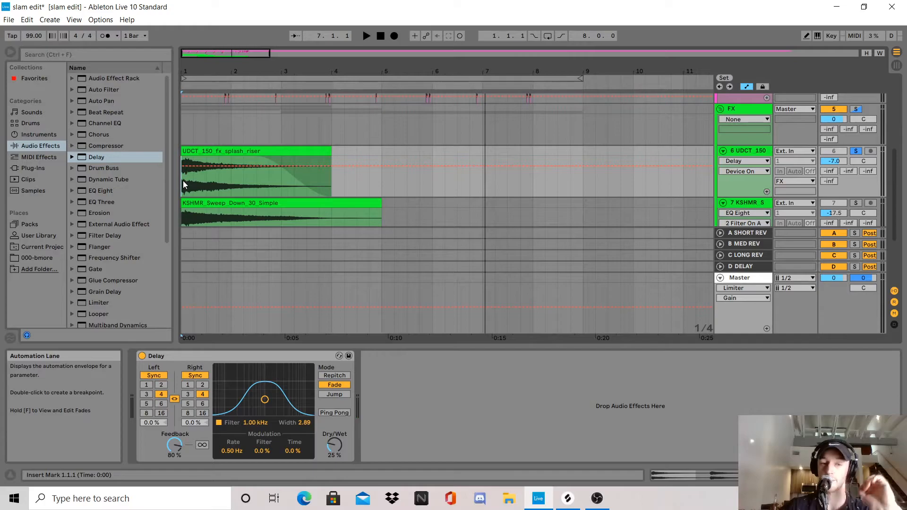
Step: Show the EQ Eight on track 7 with the KSHMR sweep-down clip, solo the track and audition it from bar 1
{"action": "scroll", "coordinate": [183, 185], "scroll_direction": "up", "scroll_amount": 3}
{"action": "scroll", "coordinate": [183, 185], "scroll_direction": "down", "scroll_amount": 3}
{"action": "scroll", "coordinate": [181, 203], "scroll_direction": "down", "scroll_amount": 2}
{"action": "scroll", "coordinate": [182, 202], "scroll_direction": "down", "scroll_amount": 1}
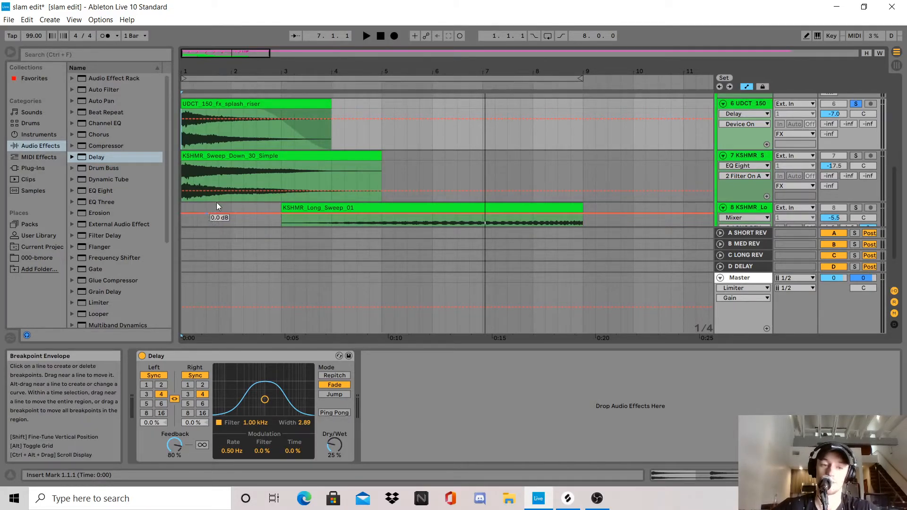
{"action": "double_click", "coordinate": [759, 156]}
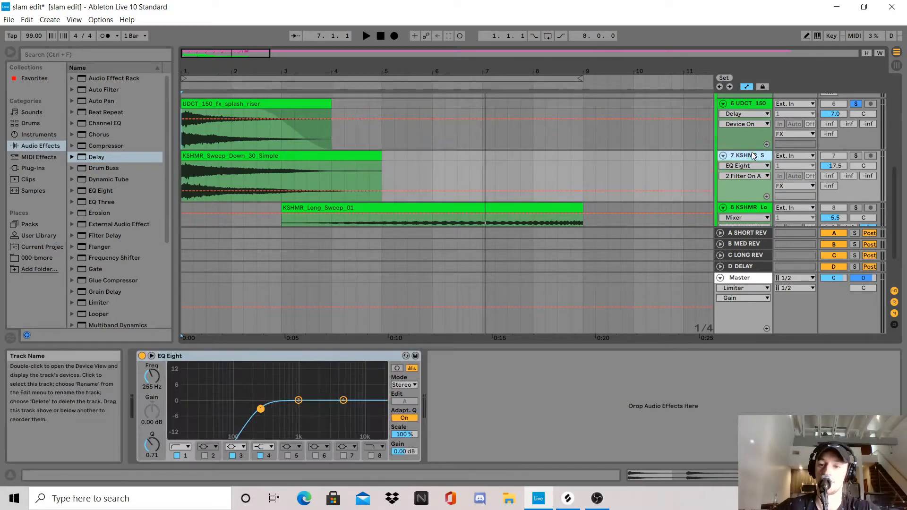
{"action": "left_click", "coordinate": [186, 174]}
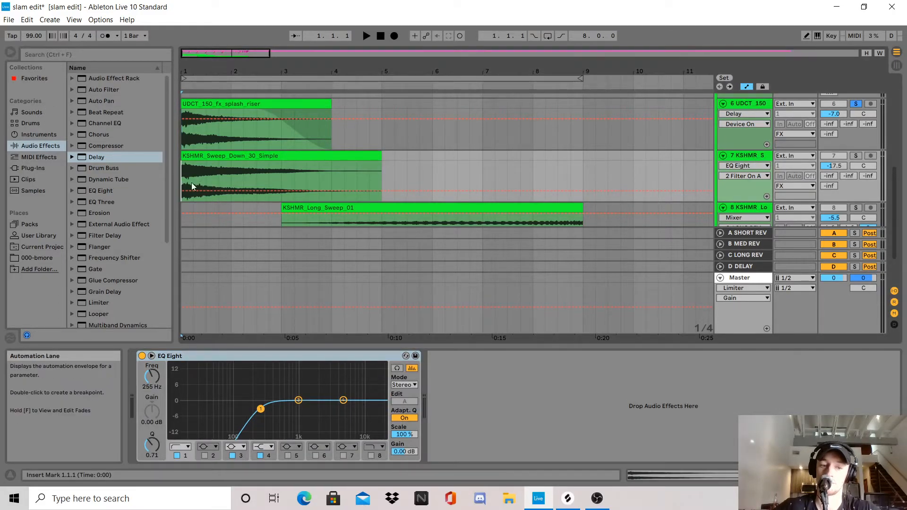
{"action": "left_click", "coordinate": [857, 157]}
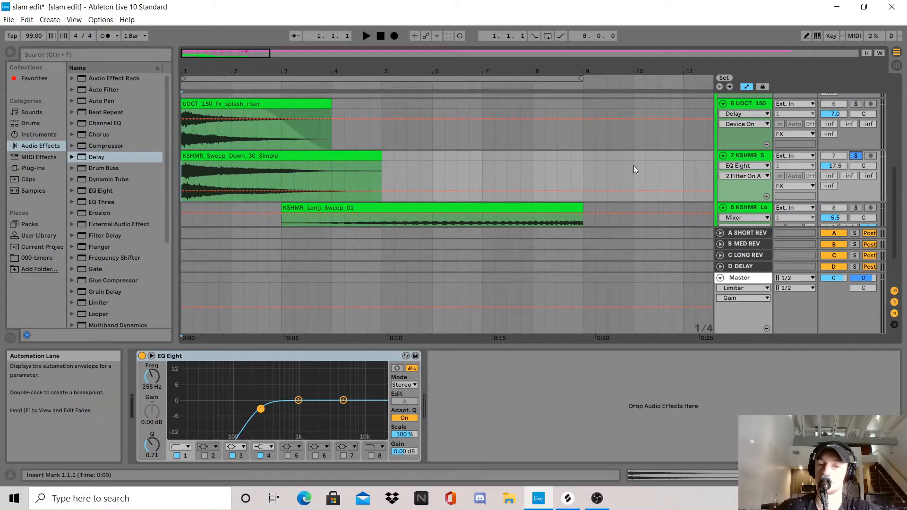
{"action": "key", "text": "space"}
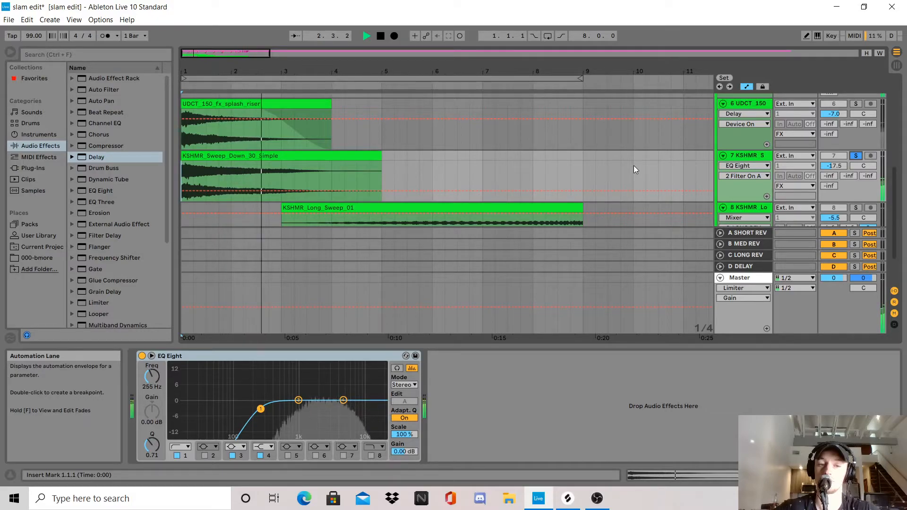
{"action": "key", "text": "space"}
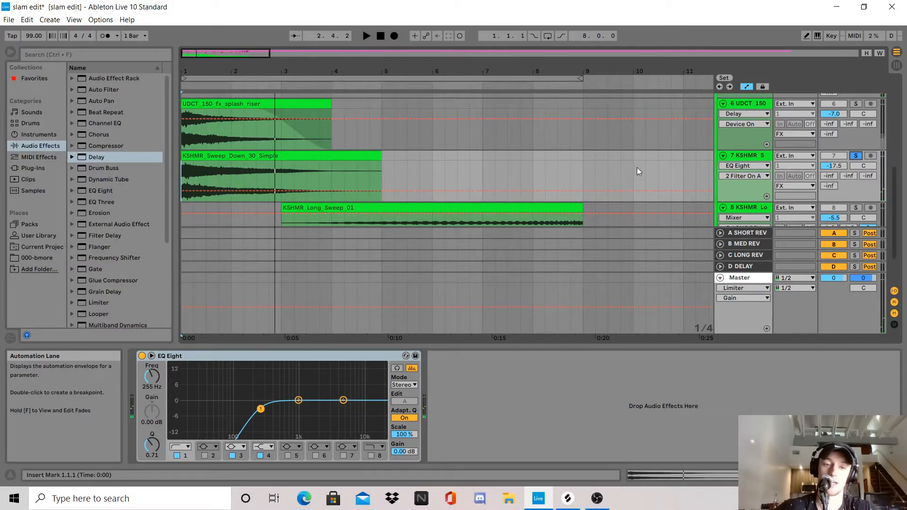
Step: Hide the automation lanes and place the insert marker at bar 3, where the KSHMR_Long_Sweep_01 clip on track 8 begins
{"action": "scroll", "coordinate": [624, 175], "scroll_direction": "down", "scroll_amount": 2}
{"action": "scroll", "coordinate": [608, 185], "scroll_direction": "down", "scroll_amount": 3}
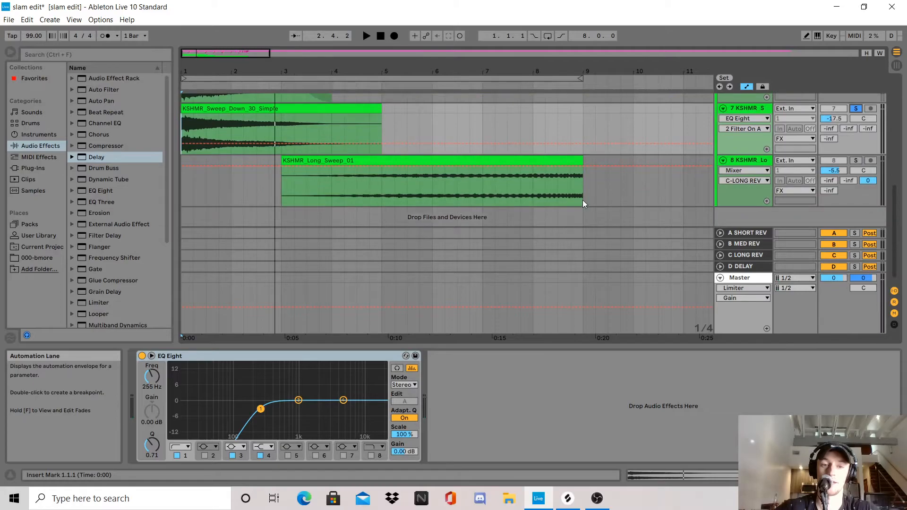
{"action": "left_click", "coordinate": [293, 188]}
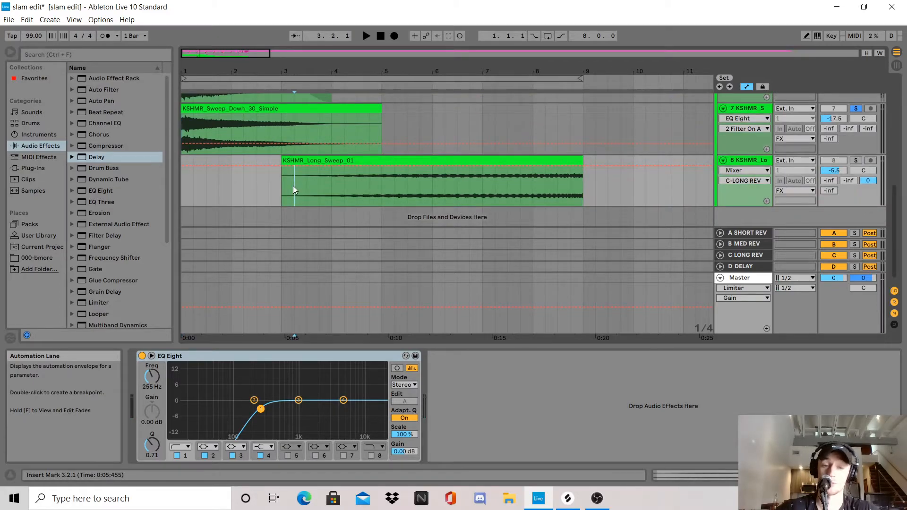
{"action": "key", "text": "a"}
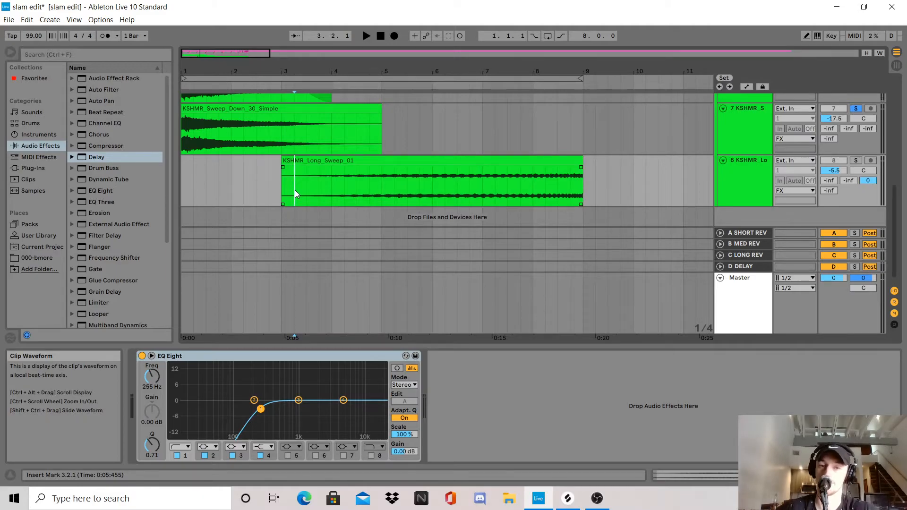
{"action": "scroll", "coordinate": [295, 190], "scroll_direction": "up", "scroll_amount": 2}
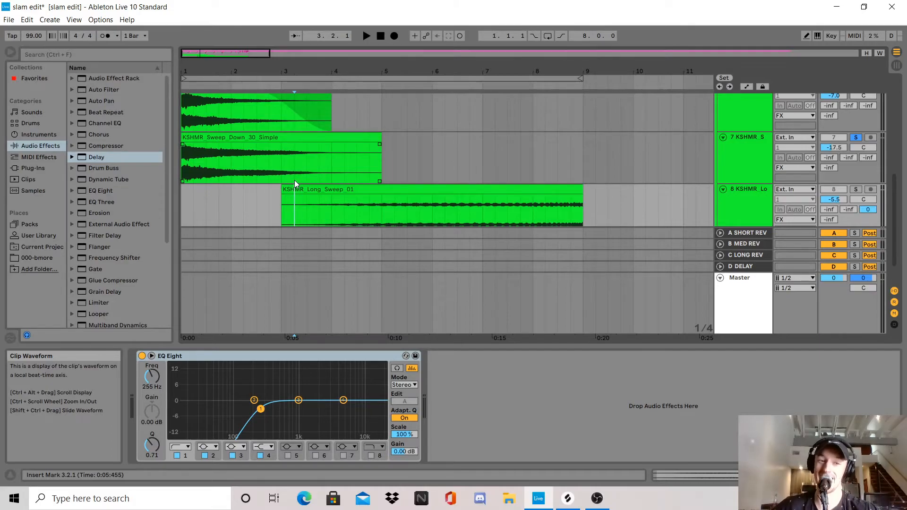
{"action": "key", "text": "Left"}
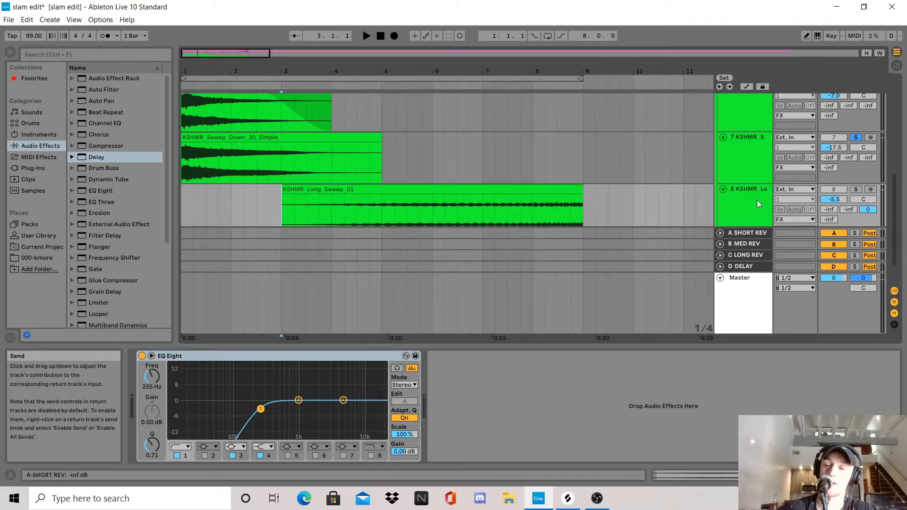
Step: Solo track 8 and play the end of the long sweep from 8.2.1 to hear its reverb tail
{"action": "left_click", "coordinate": [541, 206]}
{"action": "left_click", "coordinate": [856, 189]}
{"action": "key", "text": "space"}
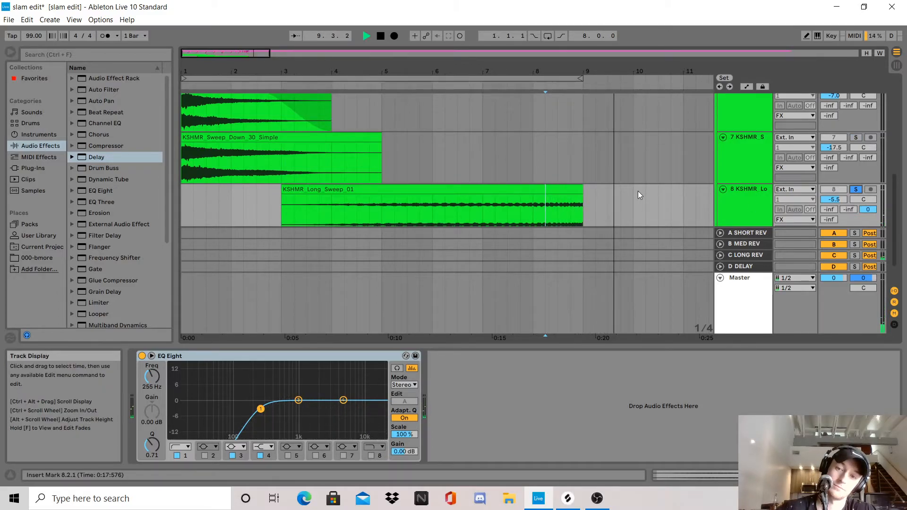
{"action": "key", "text": "space"}
Step: View the Limiter on the Master track and play the full arrangement from bar 1 with no tracks soloed
{"action": "left_click", "coordinate": [744, 302]}
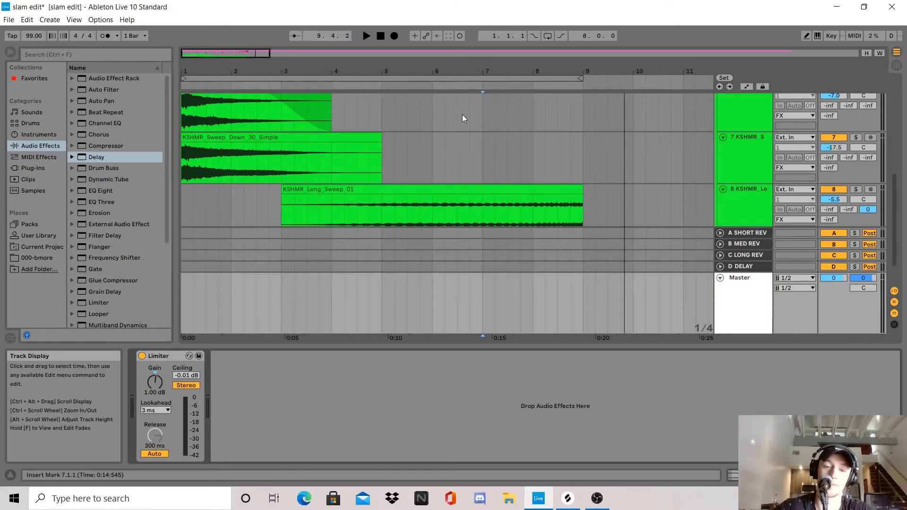
{"action": "scroll", "coordinate": [461, 123], "scroll_direction": "down", "scroll_amount": 2}
{"action": "scroll", "coordinate": [462, 119], "scroll_direction": "up", "scroll_amount": 10}
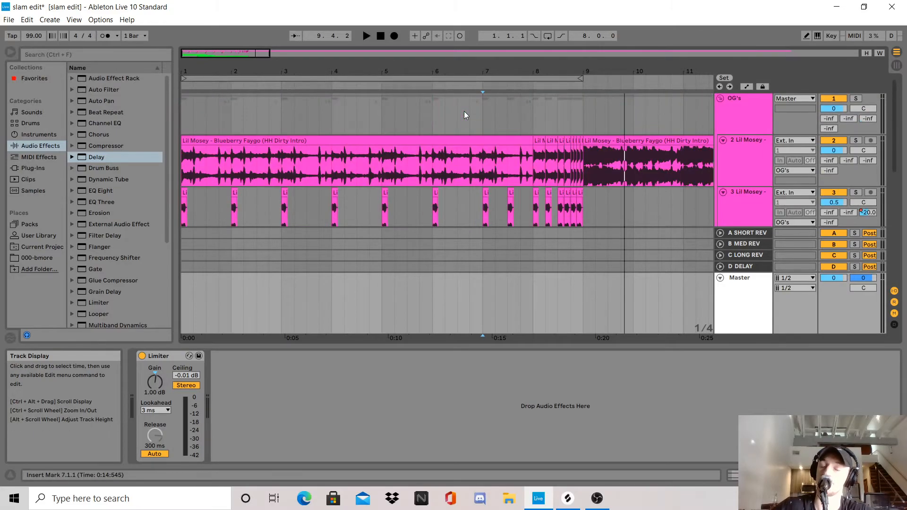
{"action": "left_click", "coordinate": [182, 119]}
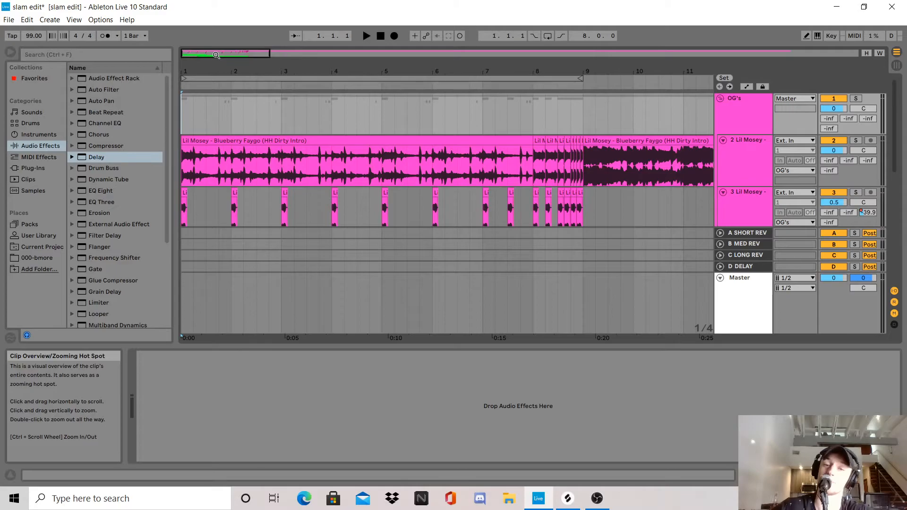
{"action": "key", "text": "space"}
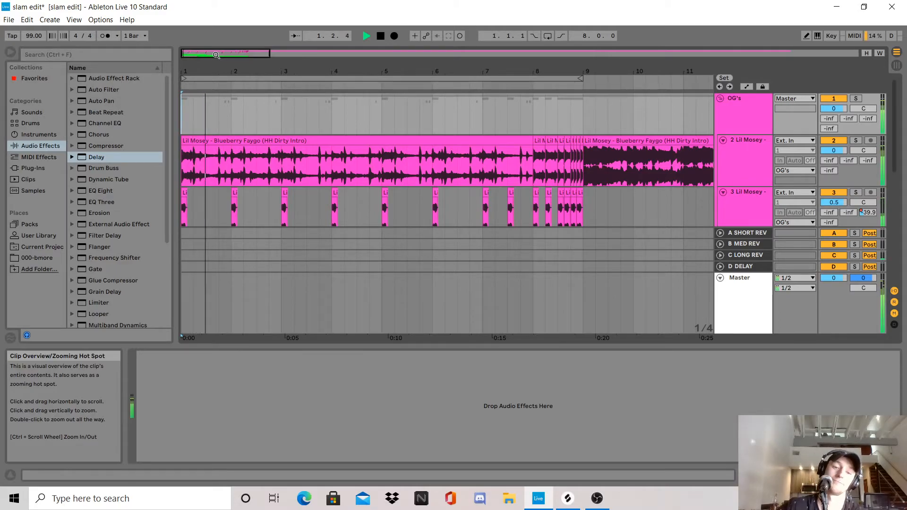